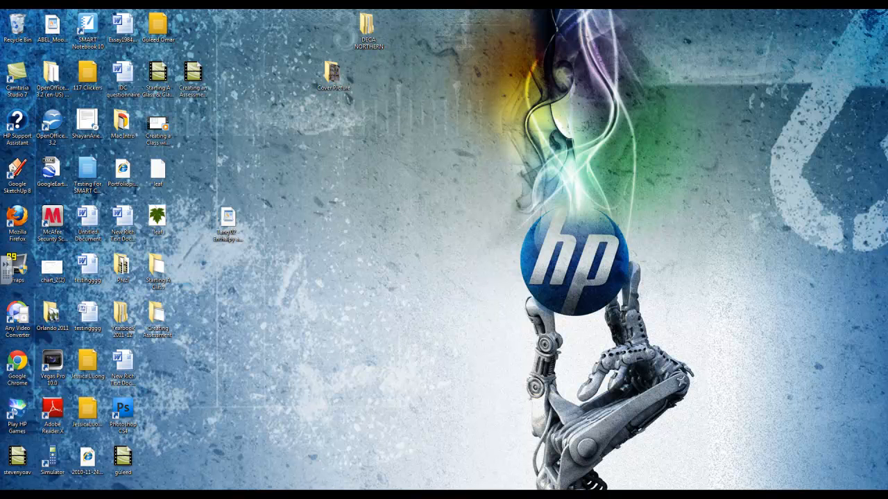
Step: Launch Chrome and load google.ca
left_click(76, 496)
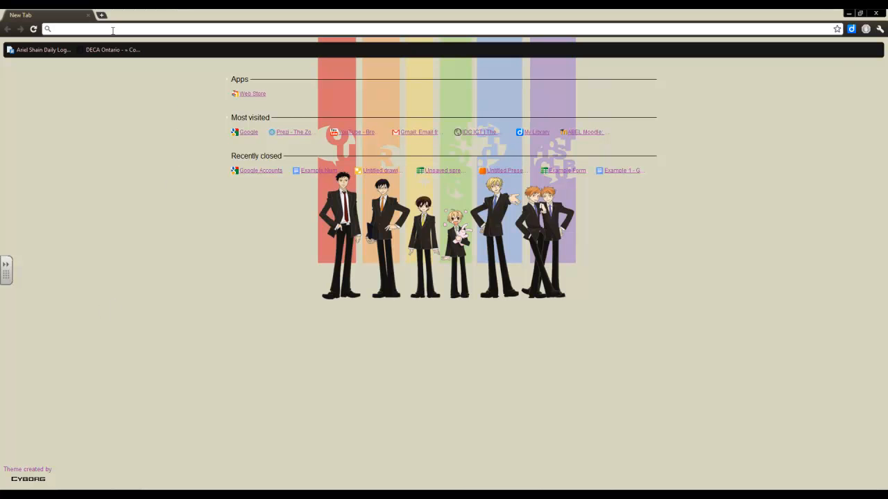
type("google.ca")
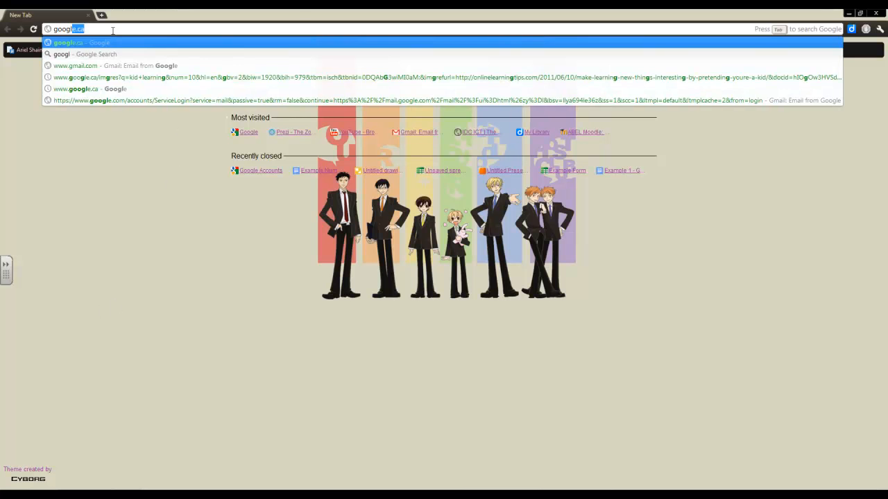
key("Return")
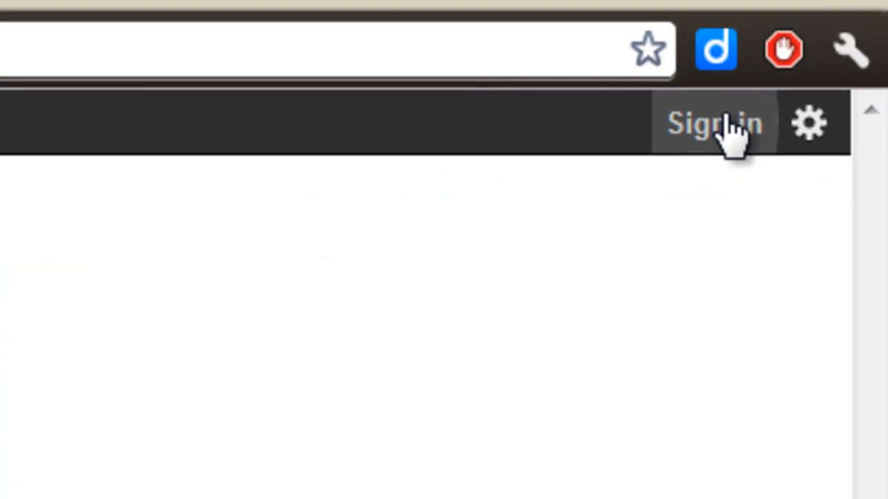
Step: Sign in with the saved Google account address and its password
left_click(723, 125)
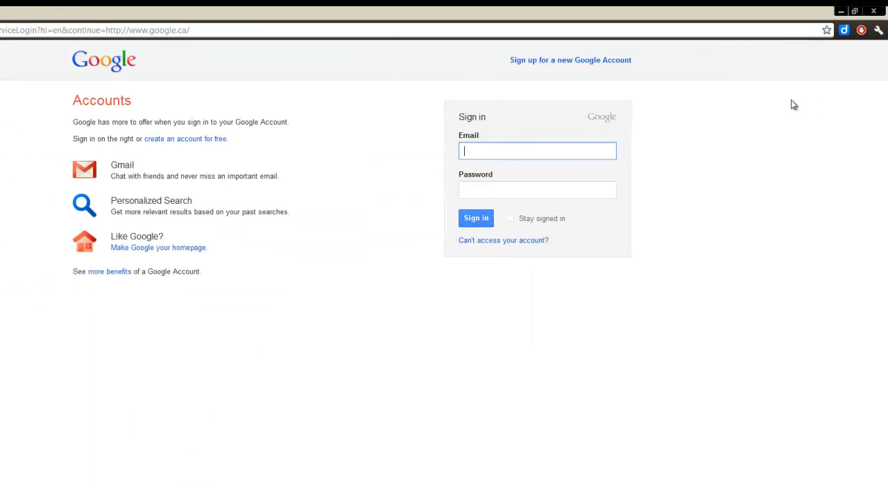
left_click(538, 154)
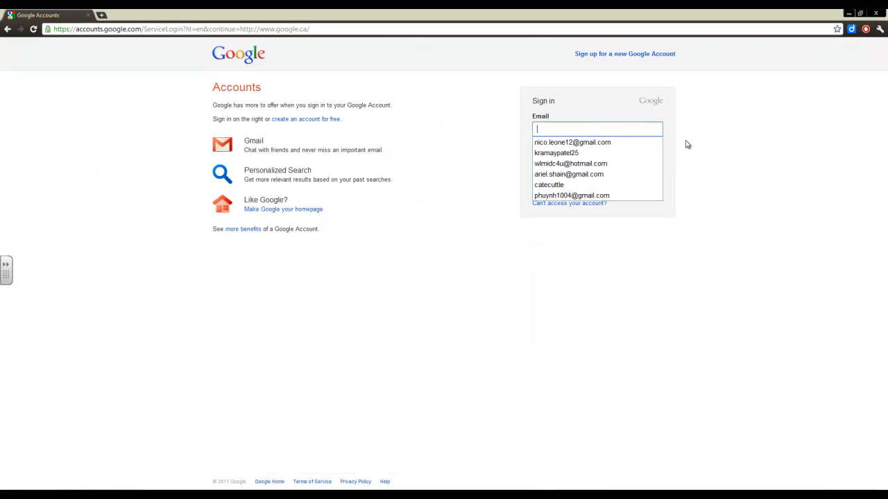
key("Down")
key("Return")
key("Tab")
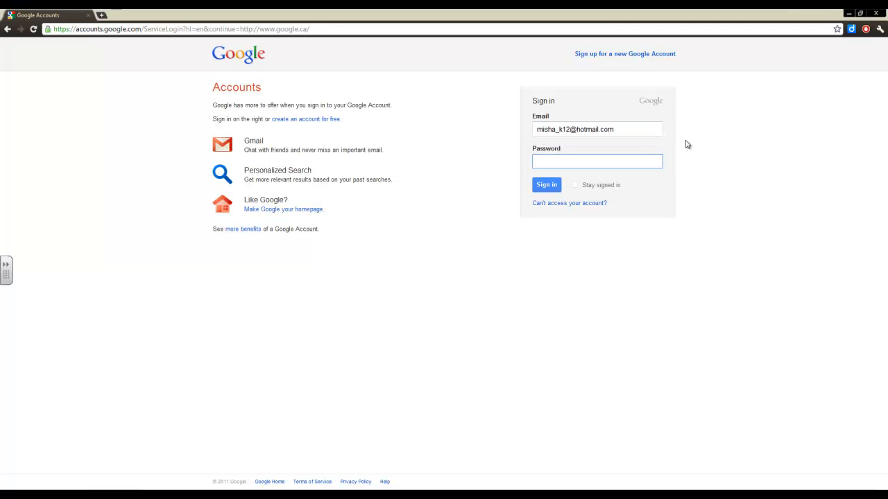
key("Return")
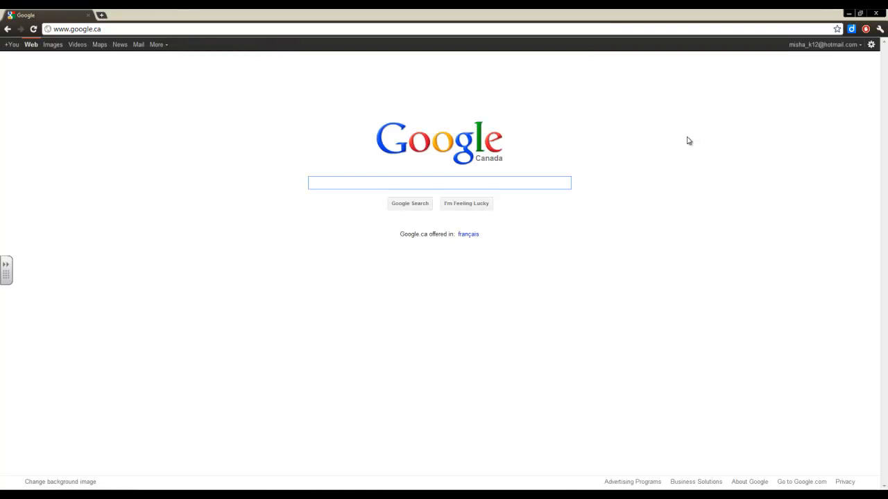
Step: Go to the Google Docs documents list via More > Documents and open the CREATE menu
left_click(826, 44)
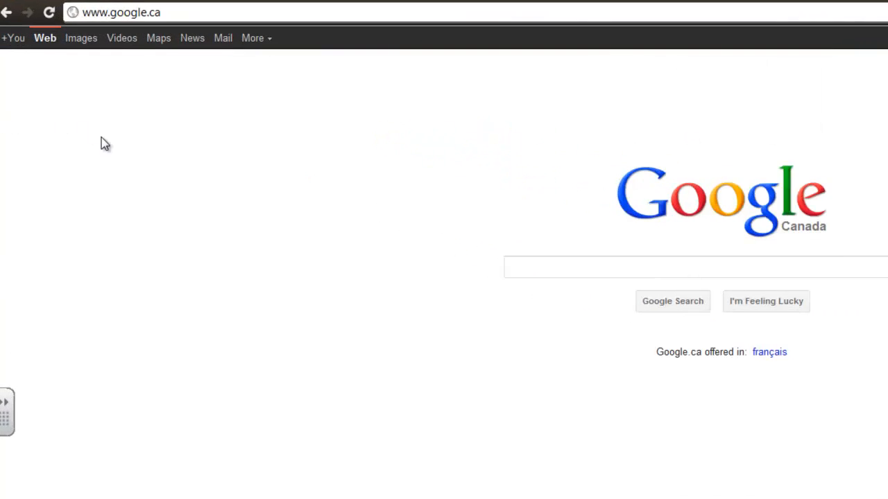
left_click(358, 38)
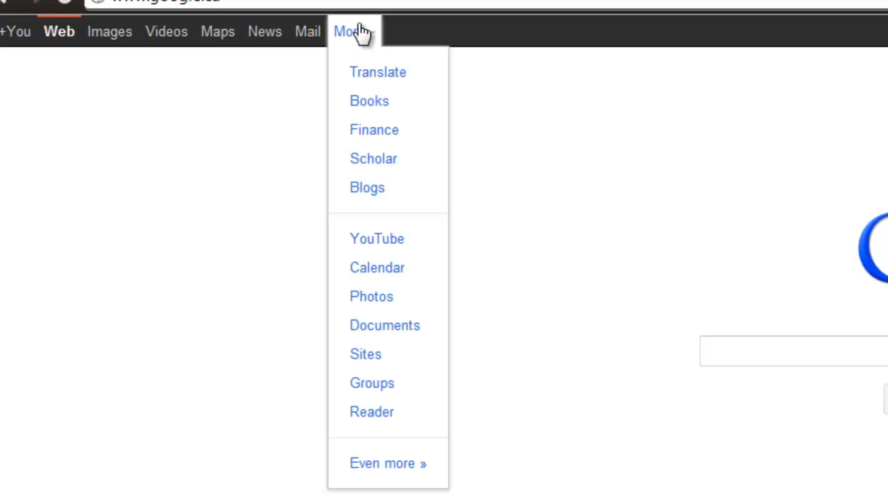
left_click(387, 326)
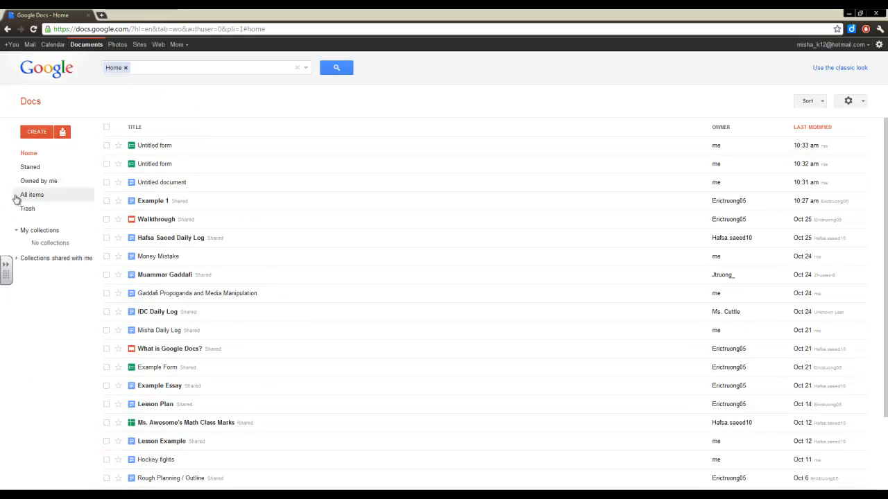
left_click(40, 132)
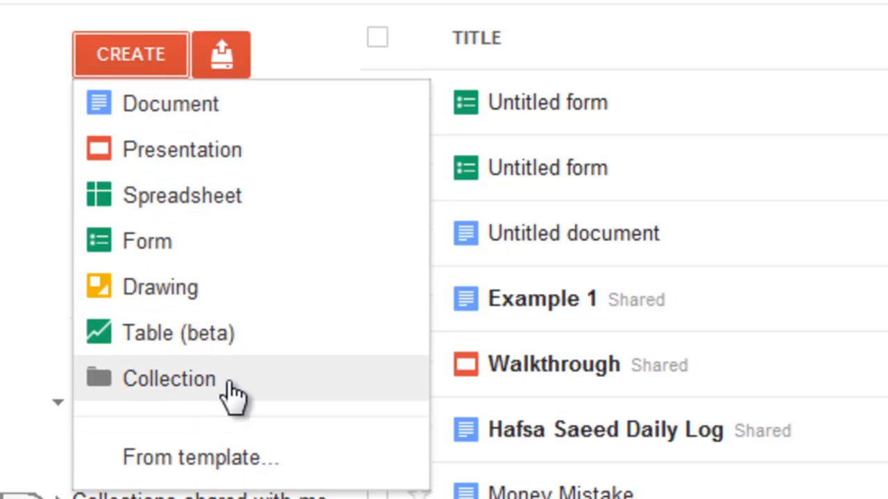
Step: Create a new document and type 'Hello edit' in bold
left_click(220, 113)
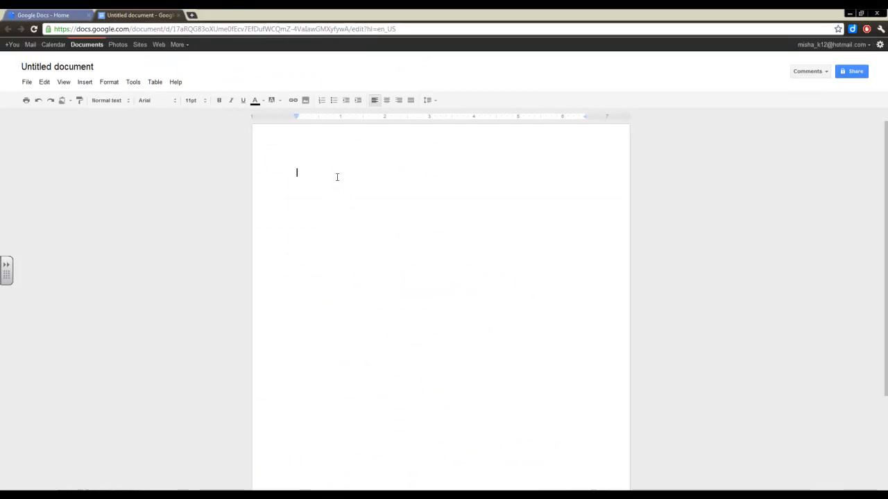
type("Hell")
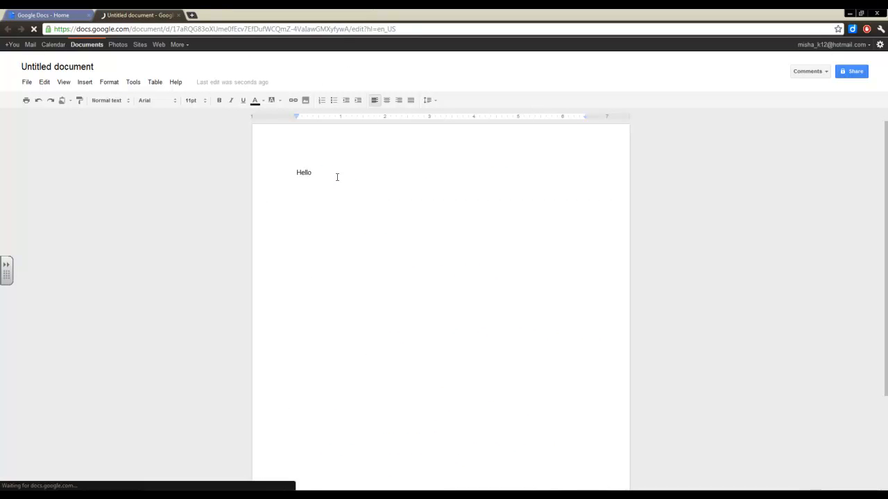
type("o")
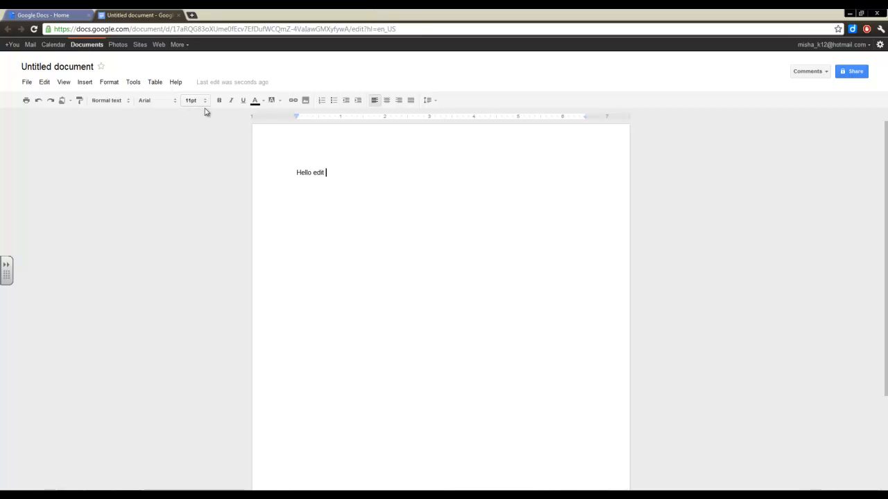
left_click_drag(372, 178, 152, 169)
left_click(218, 101)
left_click(337, 174)
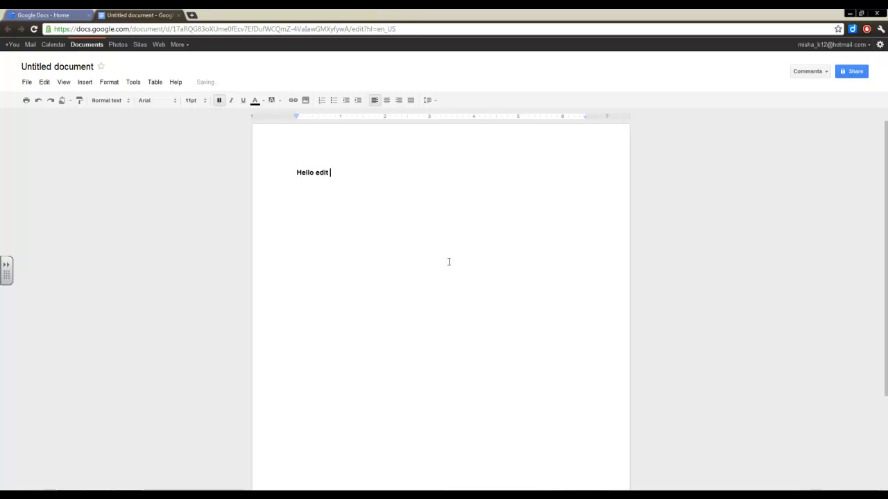
Step: Replace 'Hello edit' with the word 'Autosave'
left_click_drag(342, 178, 193, 160)
key("Delete")
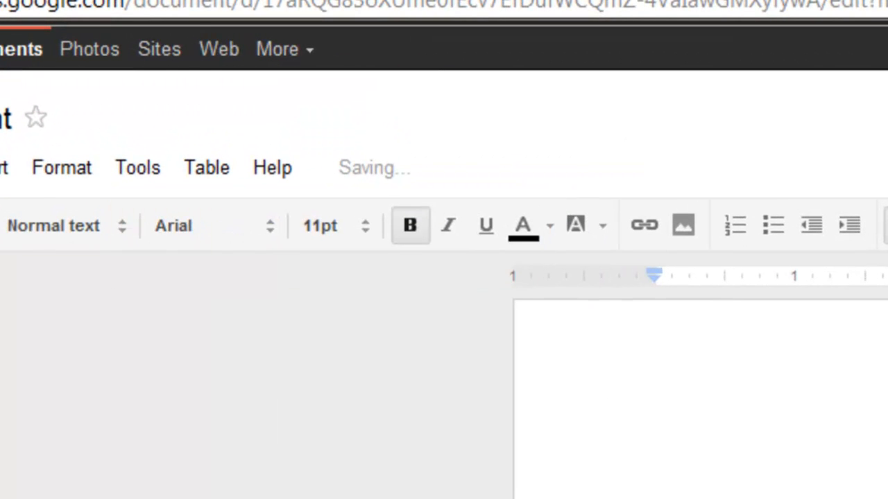
type("Autosave")
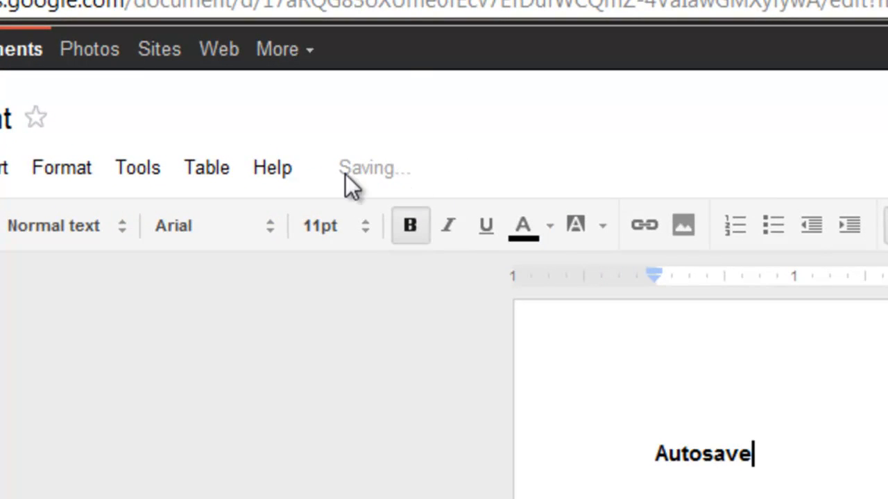
mouse_move(349, 171)
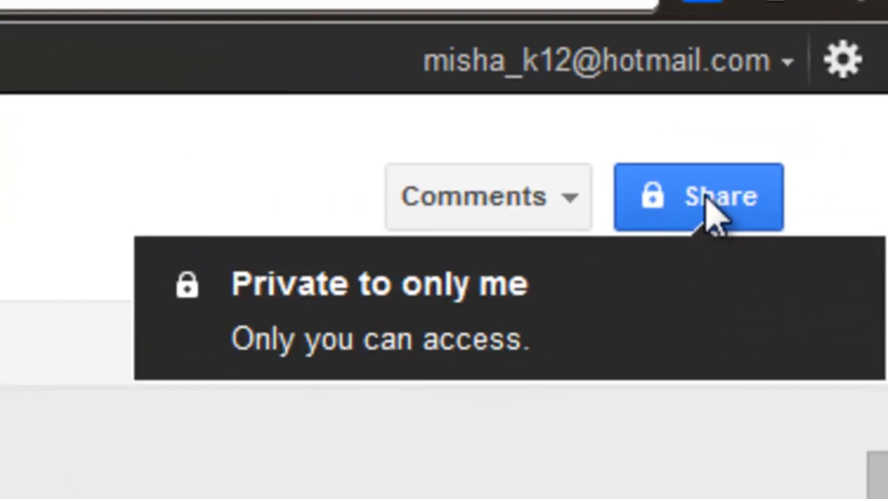
Step: Share the document with two Gmail addresses, both given Can edit permission
left_click(652, 253)
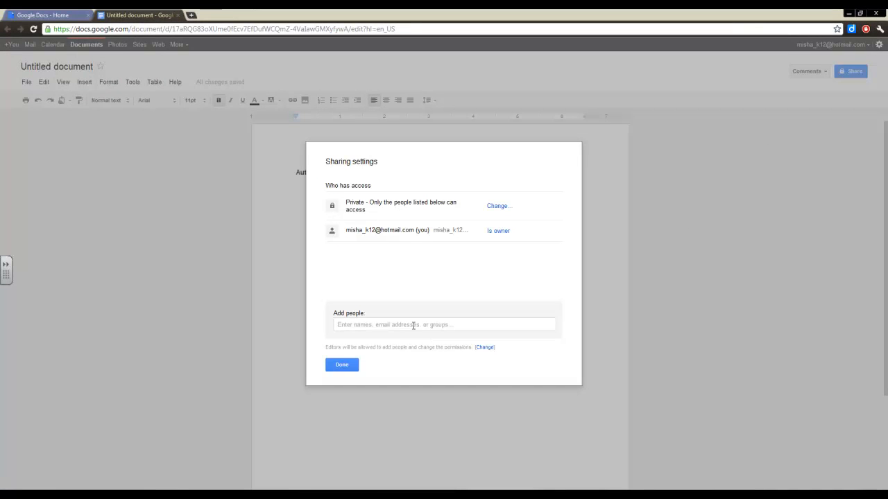
left_click(415, 323)
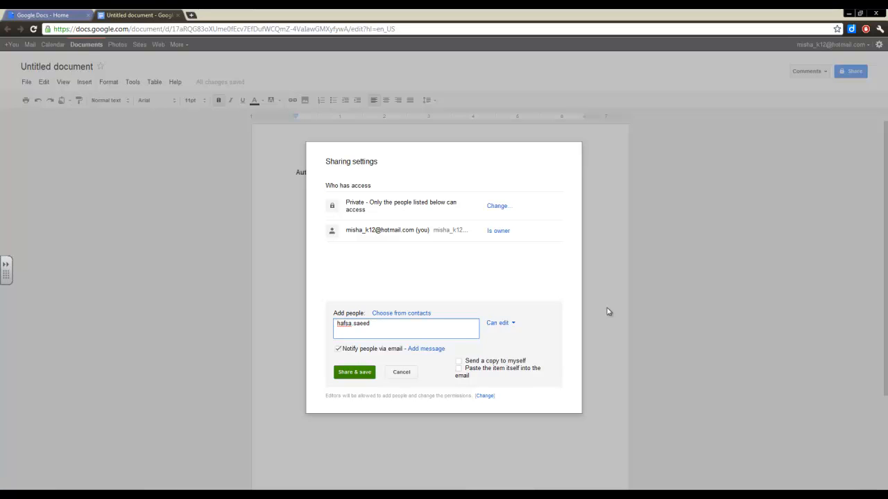
type("@gmail.com")
key("Tab")
left_click(459, 329)
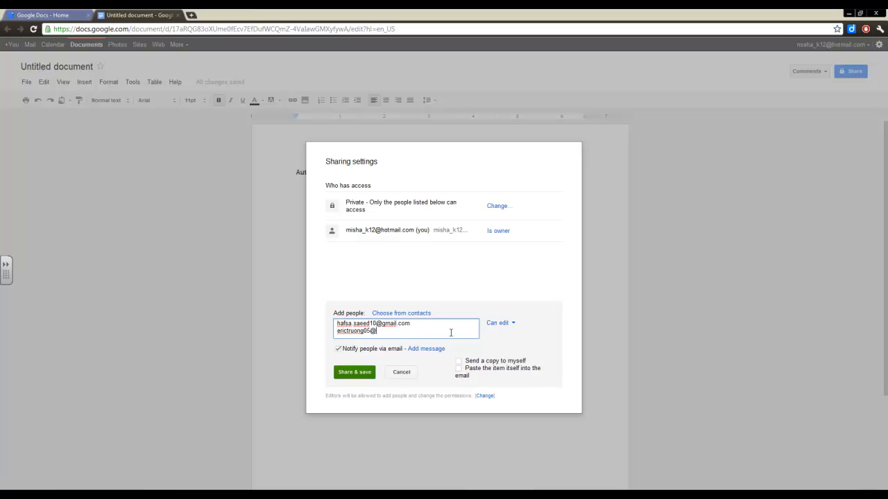
left_click(510, 325)
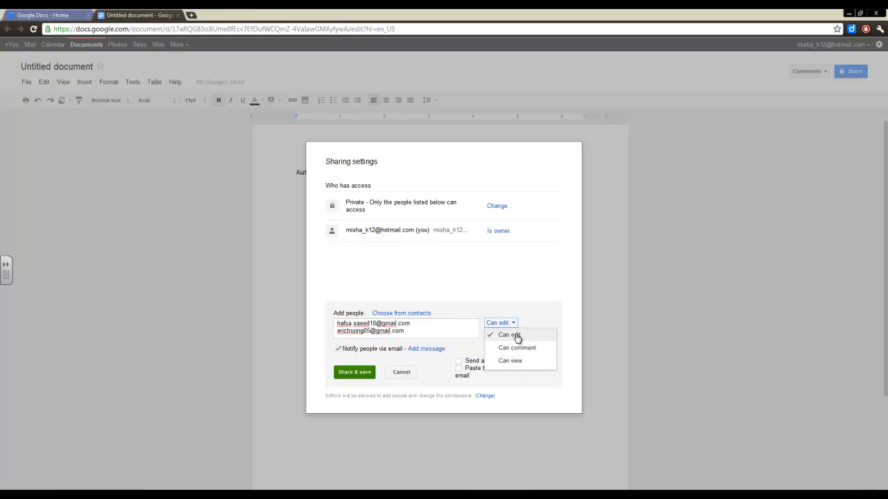
left_click(517, 337)
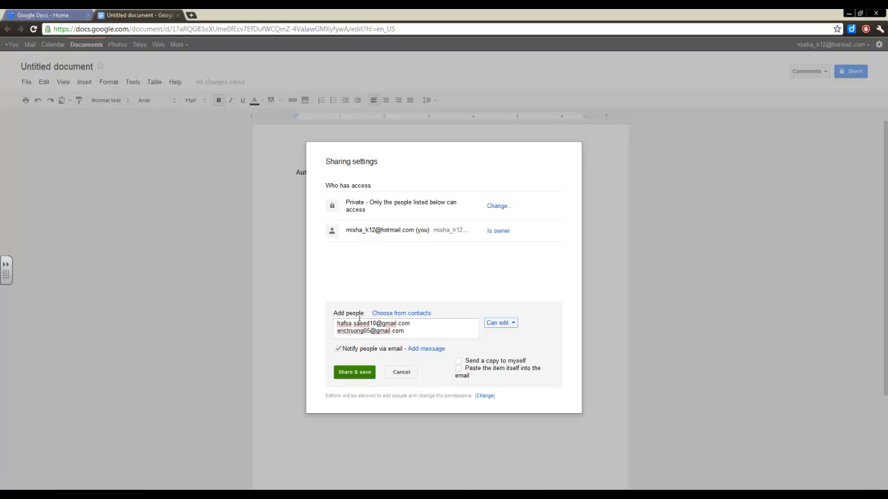
left_click(356, 373)
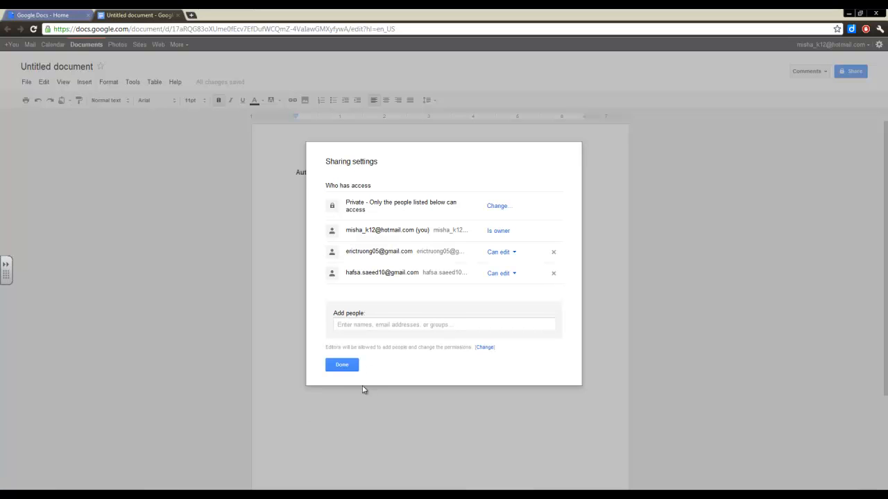
left_click(342, 365)
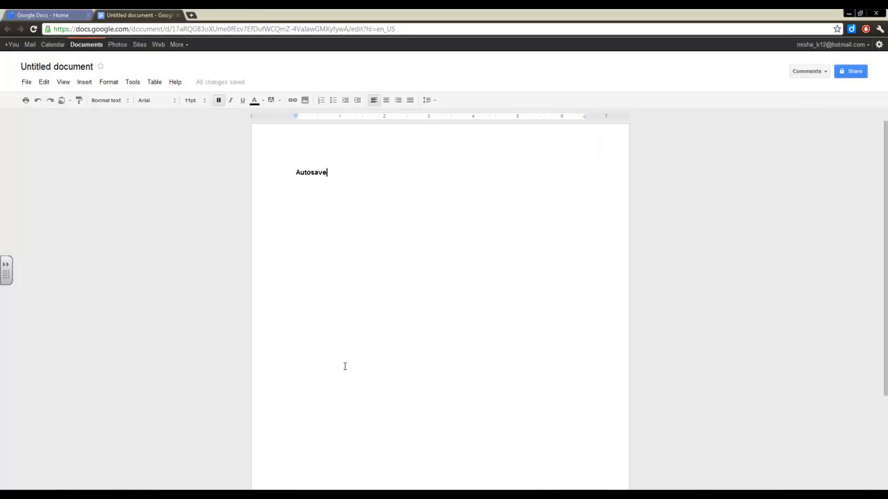
Step: Delete 'Autosave', insert a 4x4 table and add headers 'Name' and 'Favorite Colour'
left_click_drag(349, 170, 236, 174)
key("BackSpace")
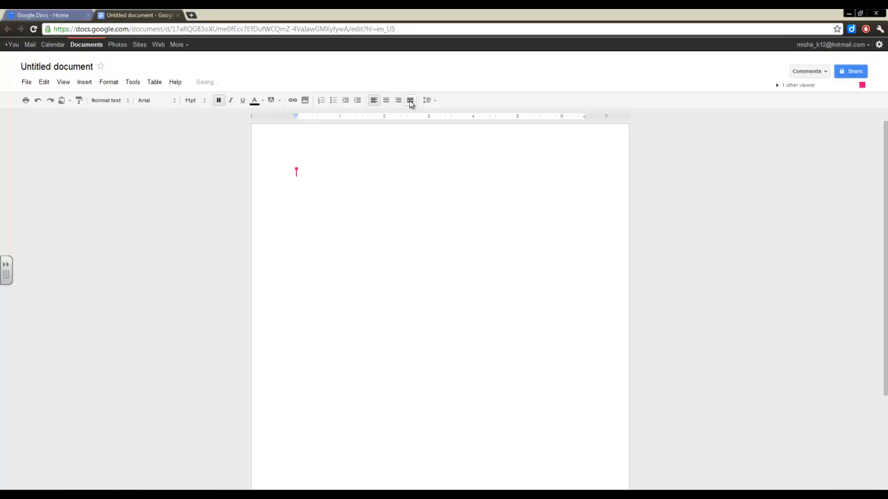
left_click(157, 83)
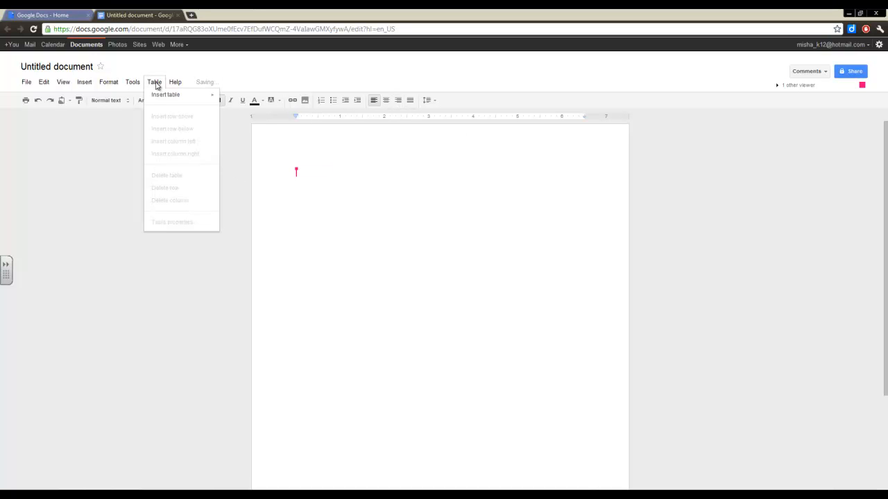
mouse_move(163, 95)
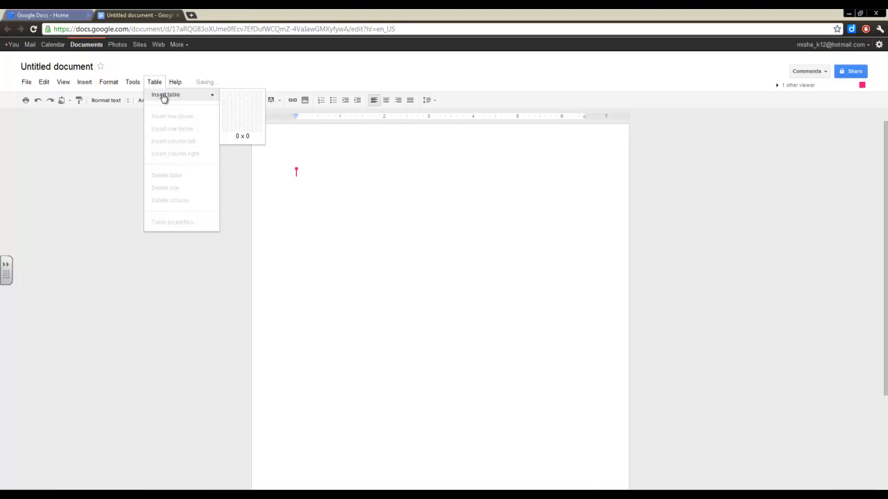
left_click(251, 121)
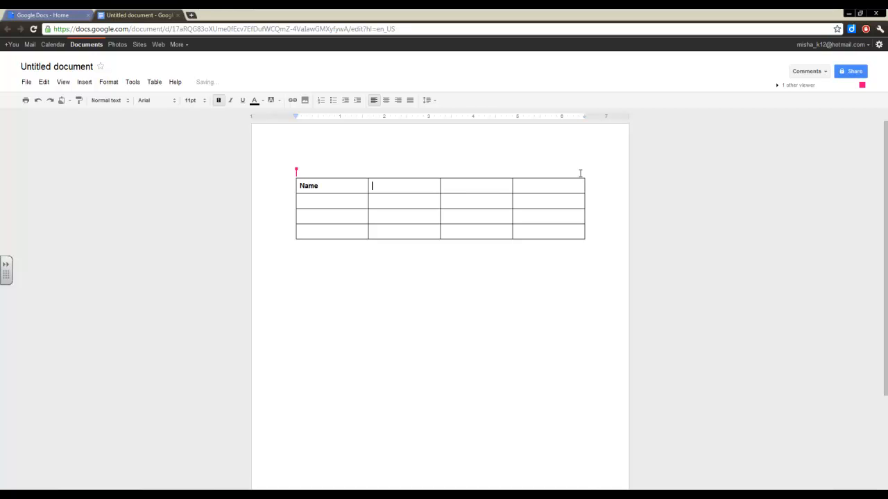
type("Favorite Colour")
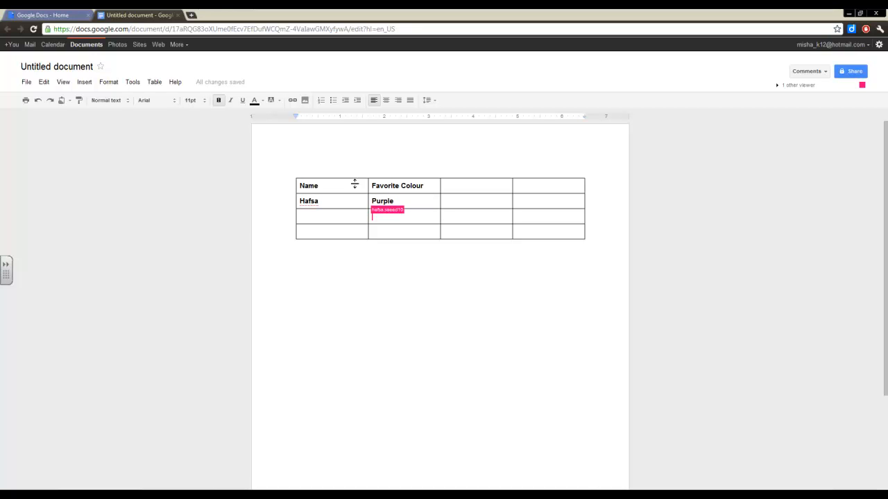
key("BackSpace")
key("BackSpace")
type("reen")
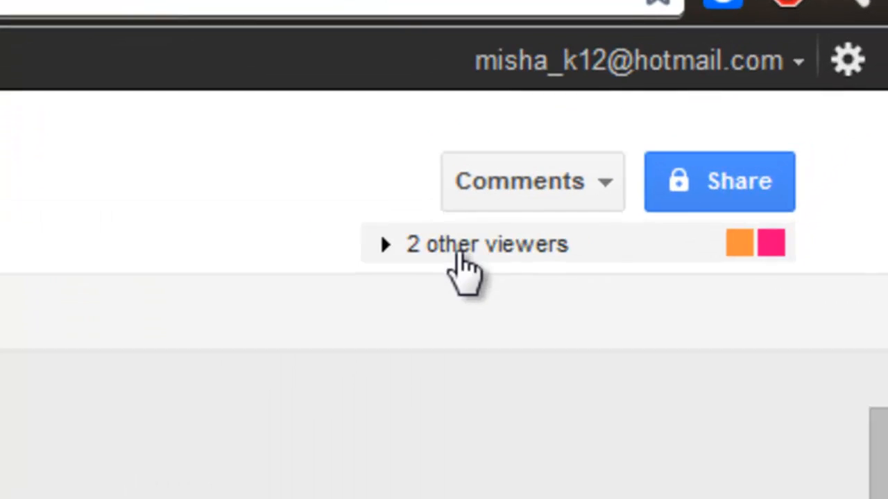
Step: Open the viewers chat and send 'Feedback on my table?'
left_click(457, 251)
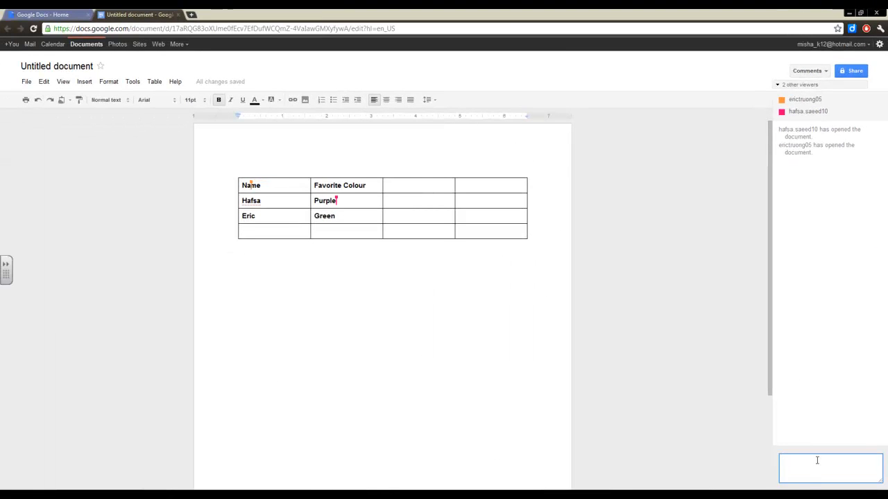
type("ack on my table?")
key("Return")
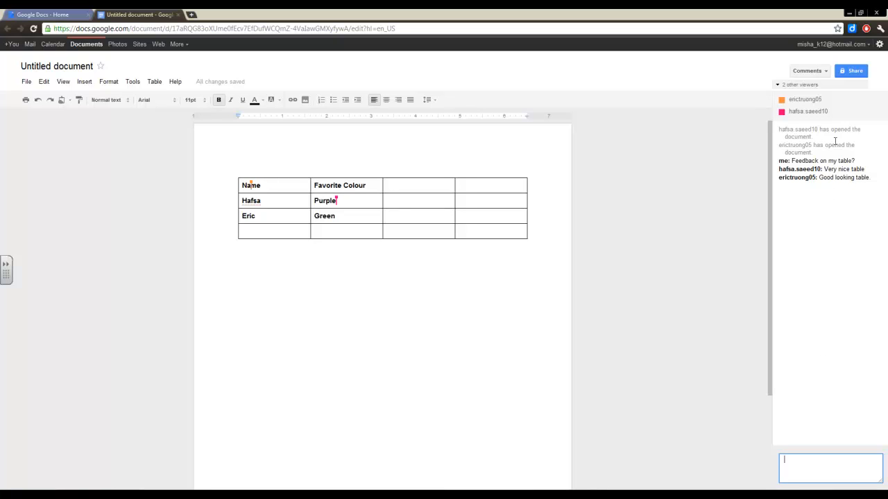
left_click(805, 86)
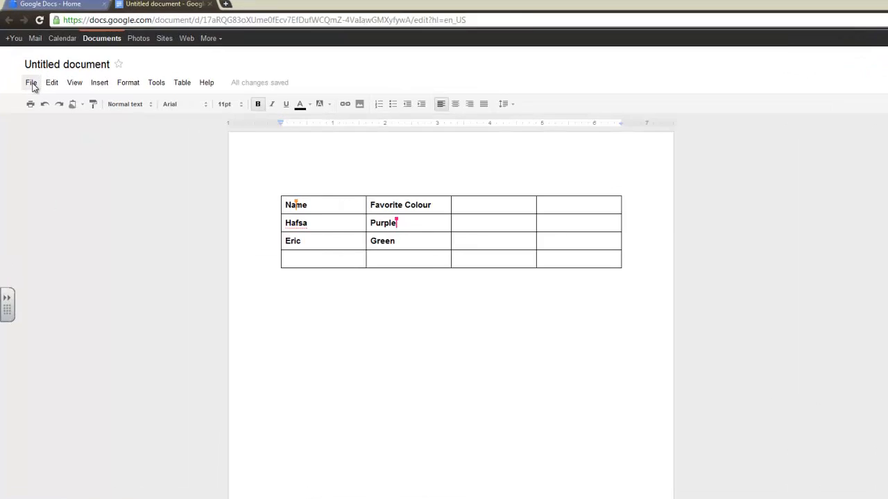
Step: Restore the earliest revision with the empty table, then close the document
left_click(27, 82)
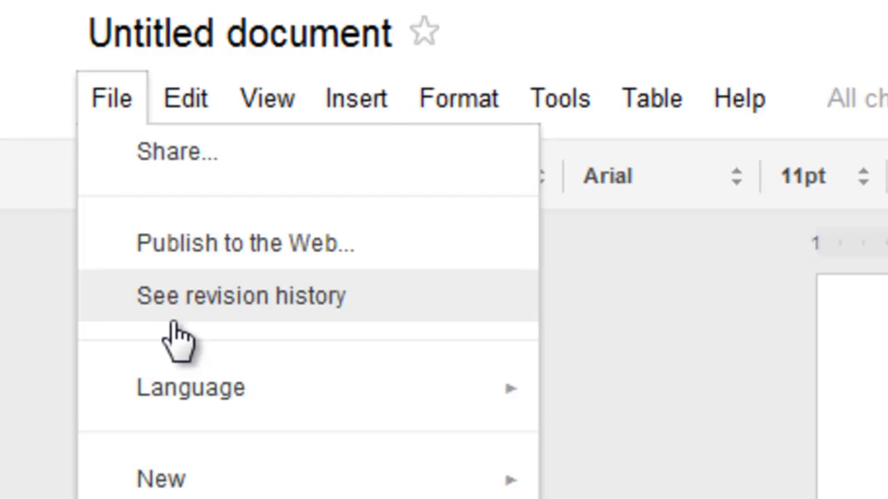
left_click(173, 322)
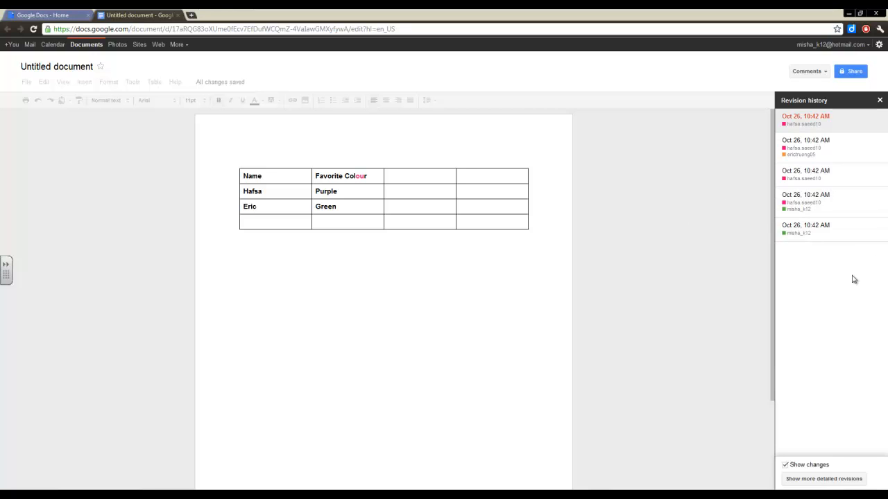
left_click(849, 227)
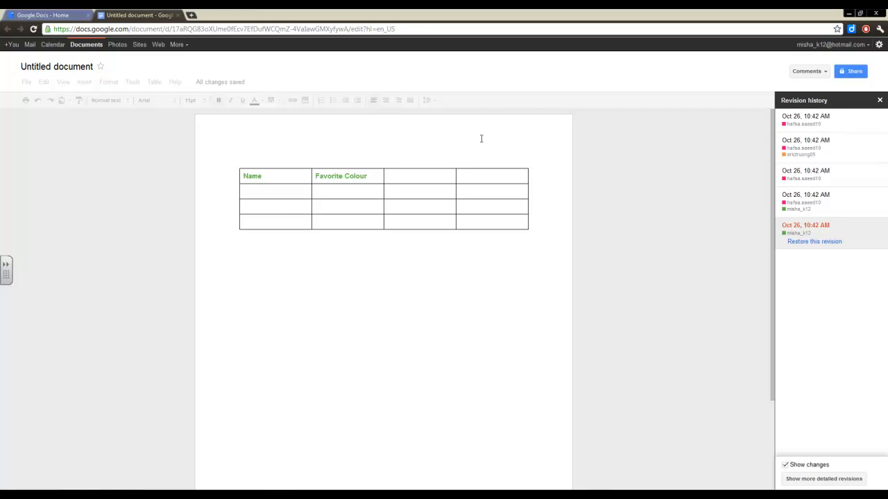
left_click(804, 245)
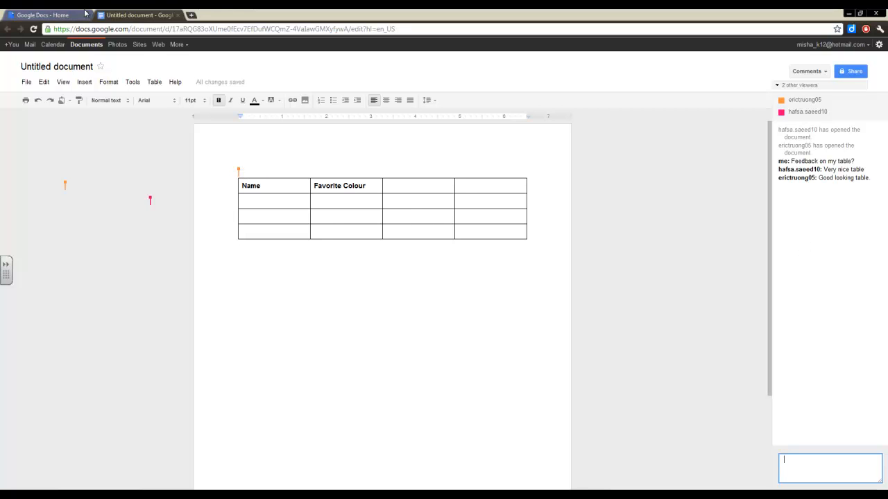
left_click(178, 14)
Step: Create a new form with the multiple-choice question 'How old are you?'
left_click(45, 131)
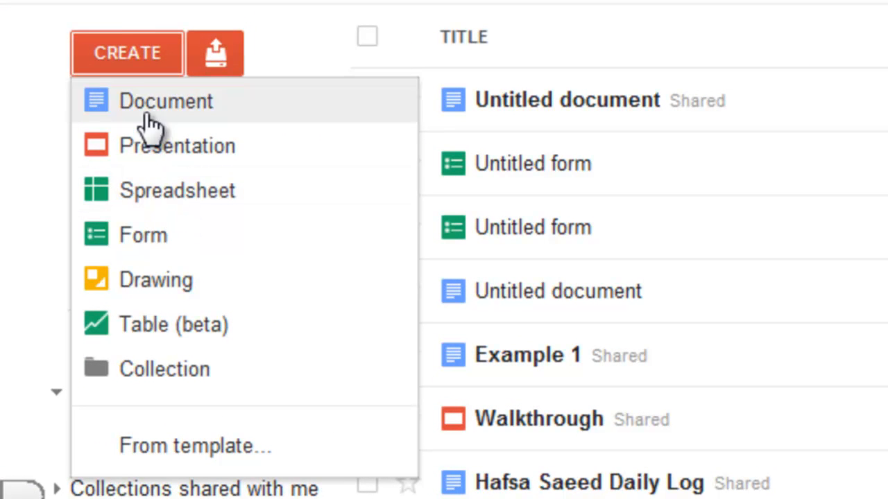
left_click(188, 239)
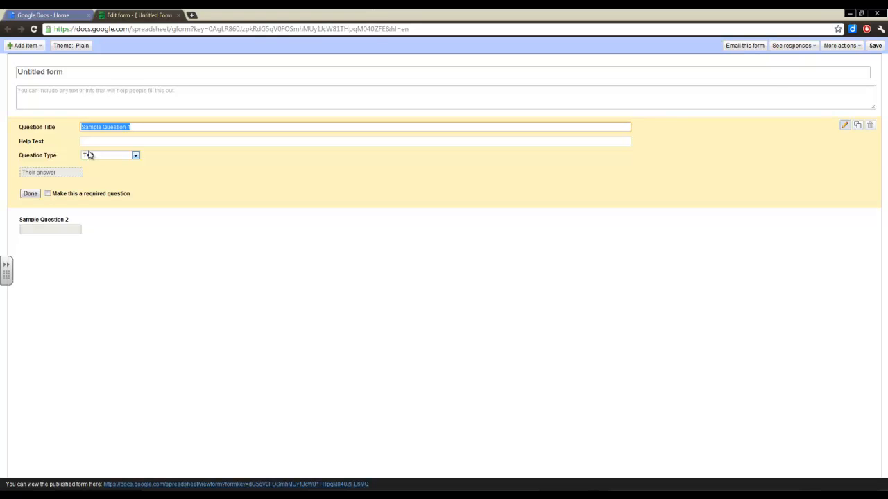
type("H")
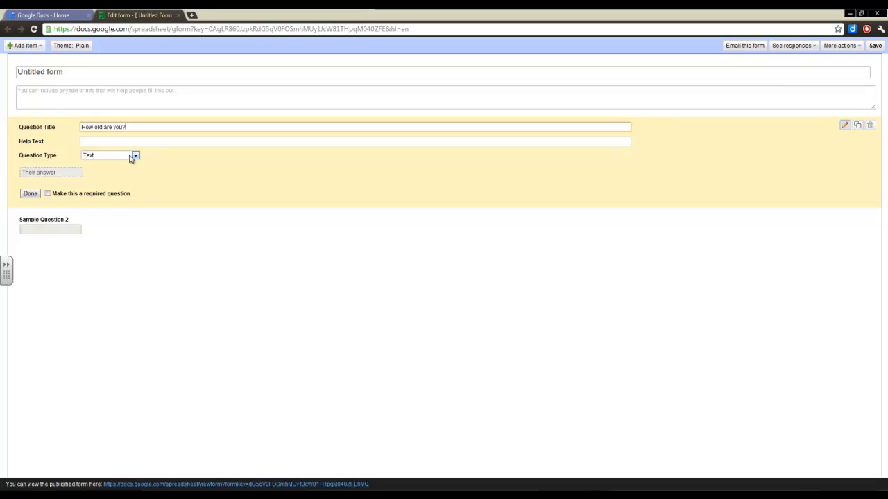
left_click(130, 158)
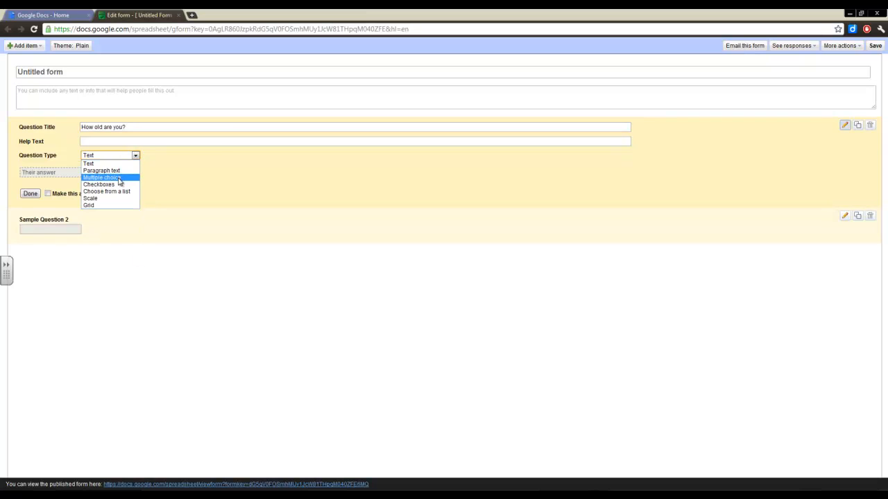
left_click(119, 179)
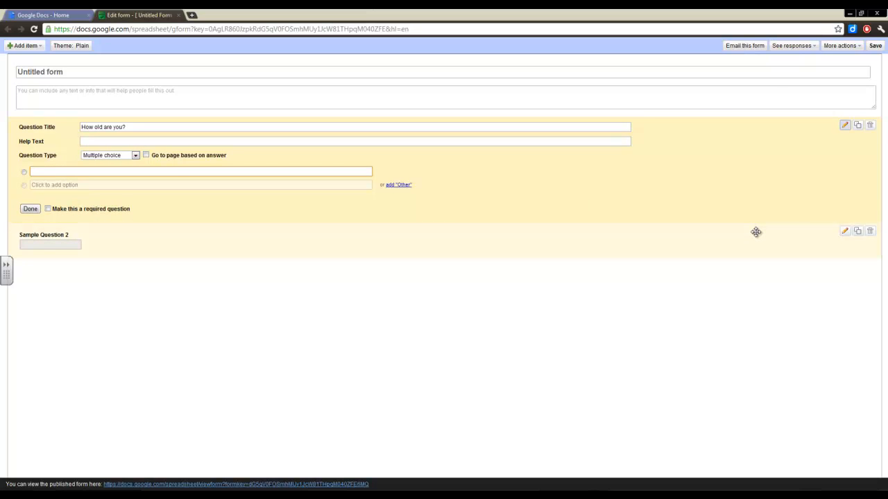
Step: Add answer options 15, 16 and 17, finish the question and close the form
key("Return")
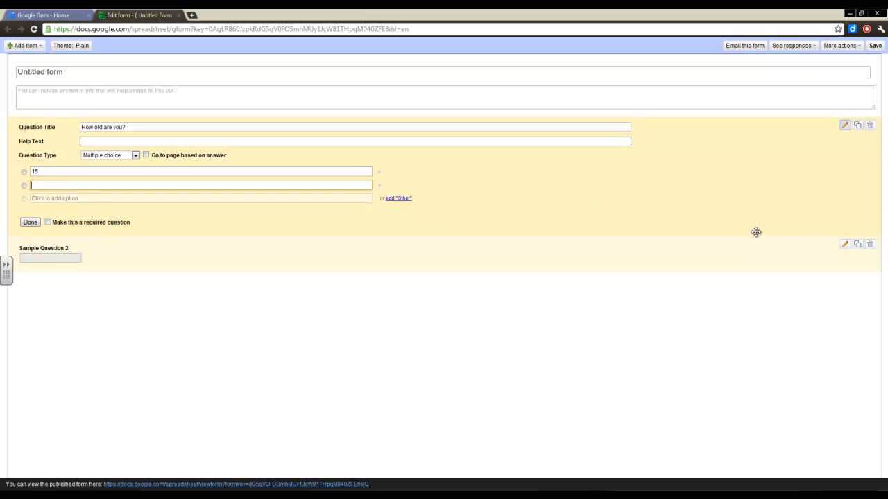
key("Return")
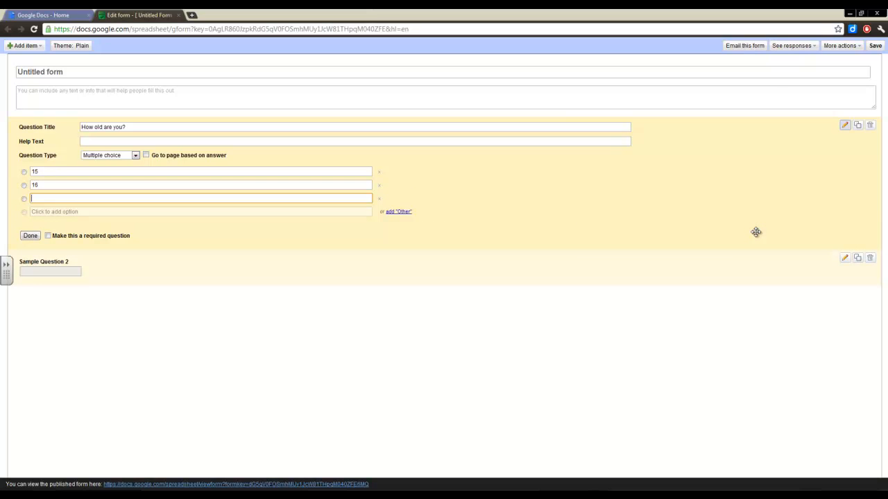
type("17")
key("Return")
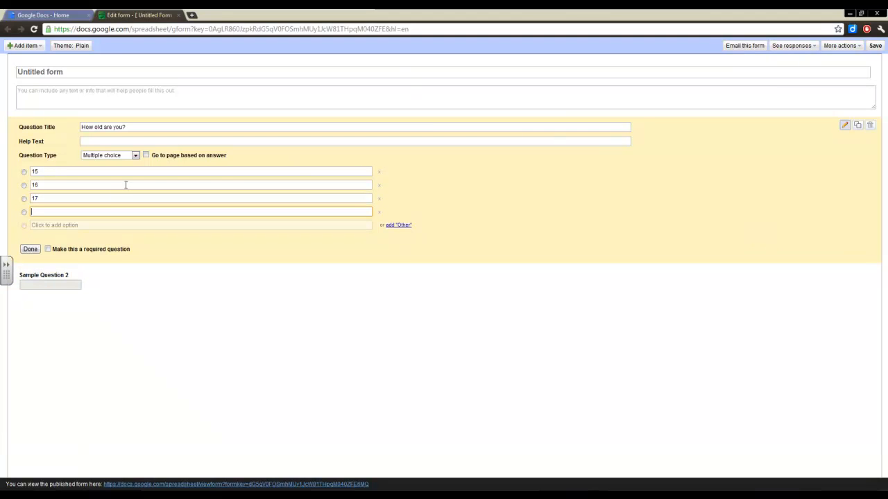
left_click(33, 251)
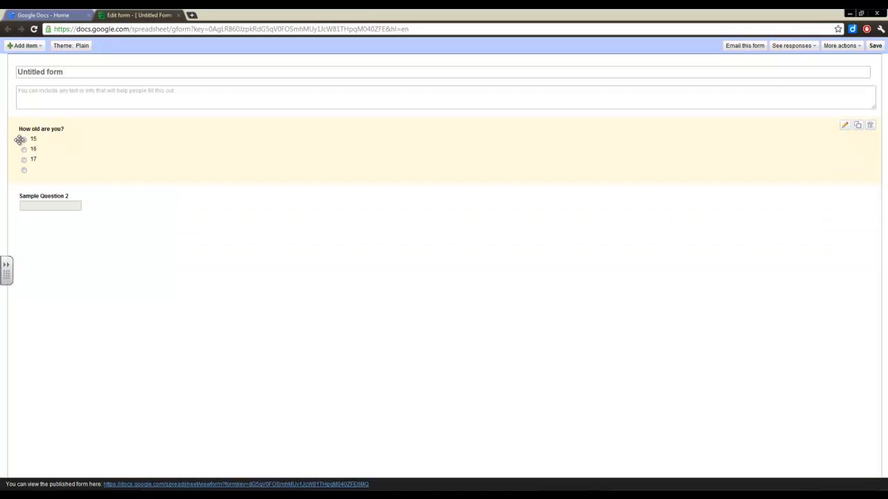
left_click(179, 16)
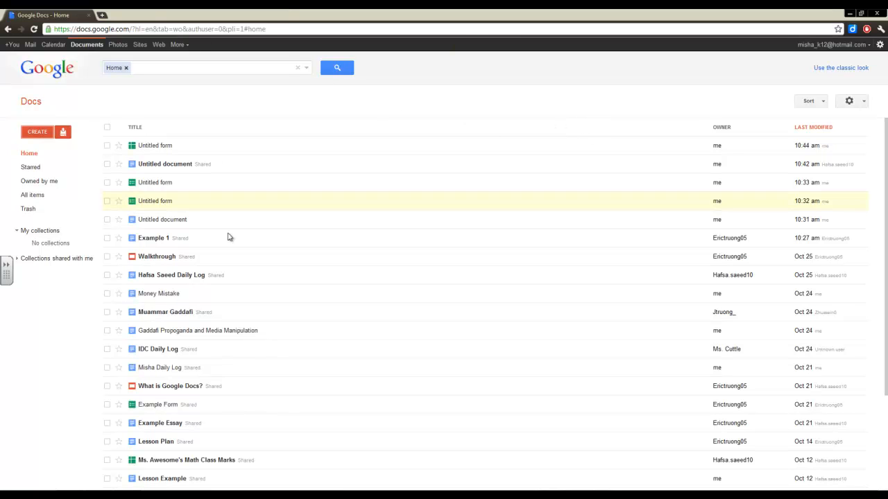
Step: Open Example Form, view its live form, then close both the live form and response sheet
left_click(160, 407)
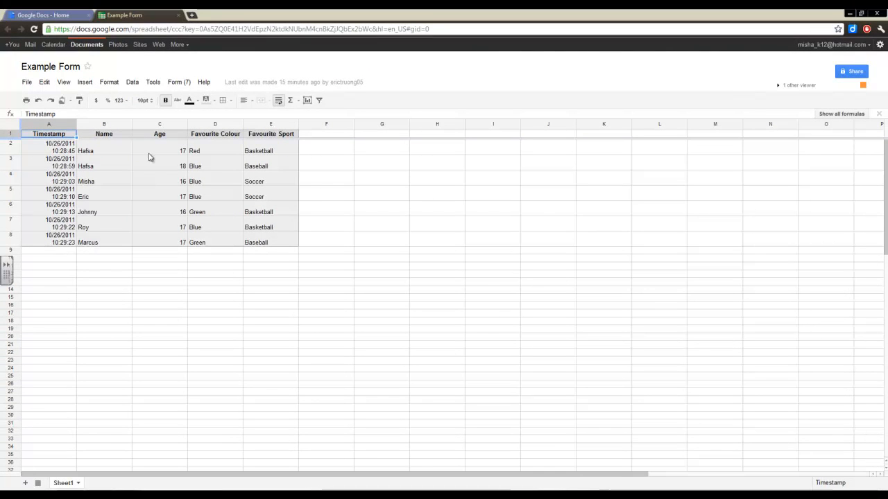
left_click(174, 83)
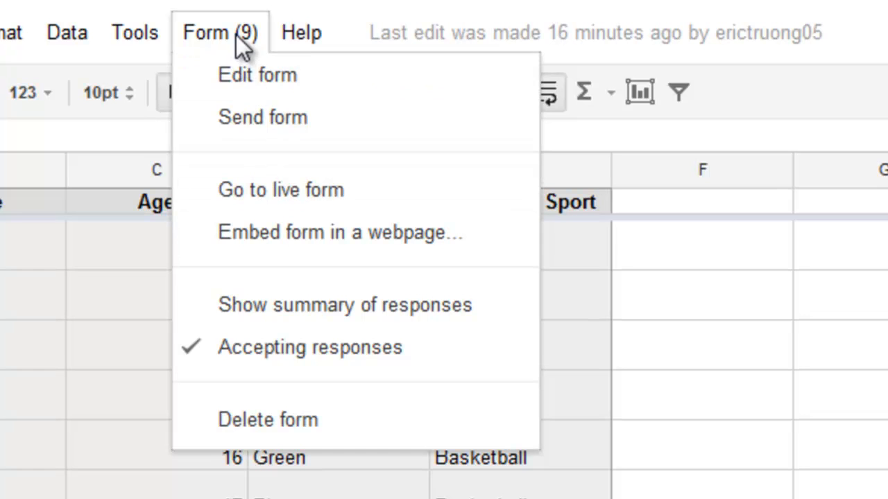
left_click(281, 194)
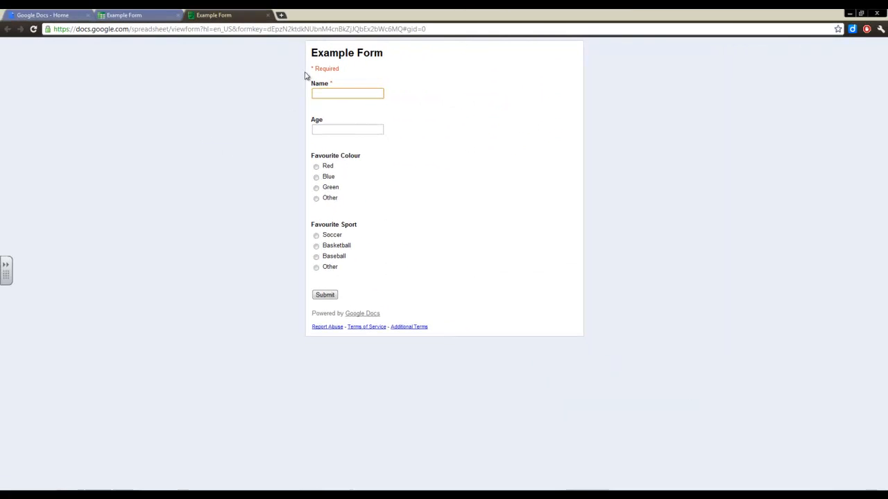
left_click(267, 14)
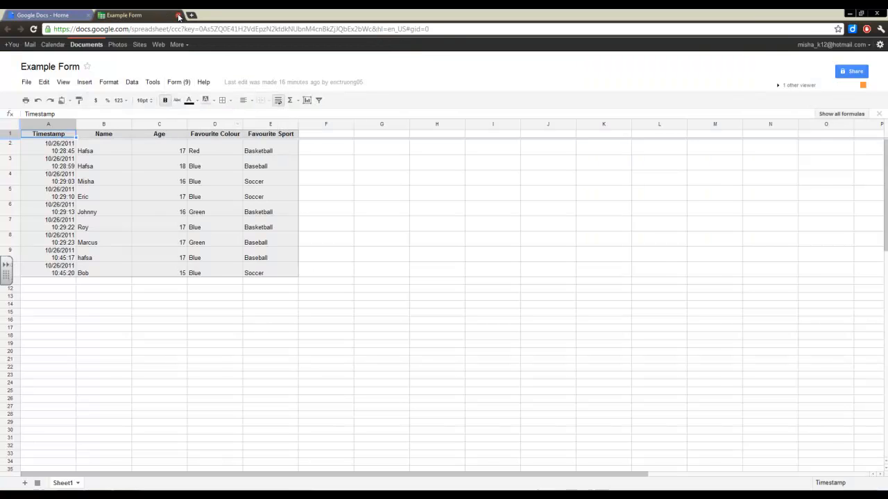
left_click(179, 15)
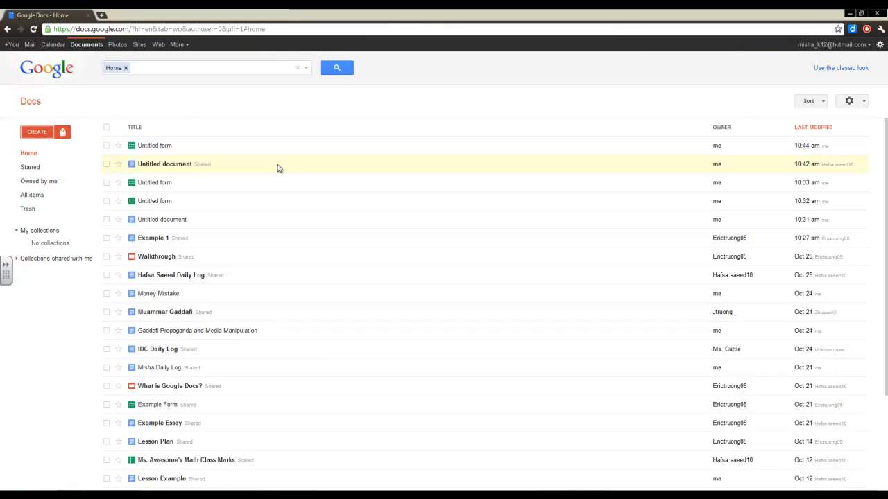
Step: Create a new presentation with the slide title 'Google Prez'
left_click(36, 134)
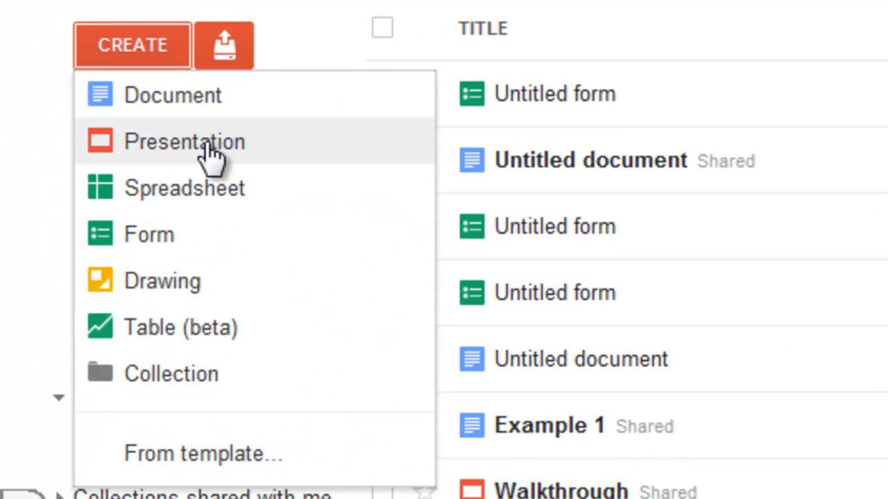
left_click(208, 146)
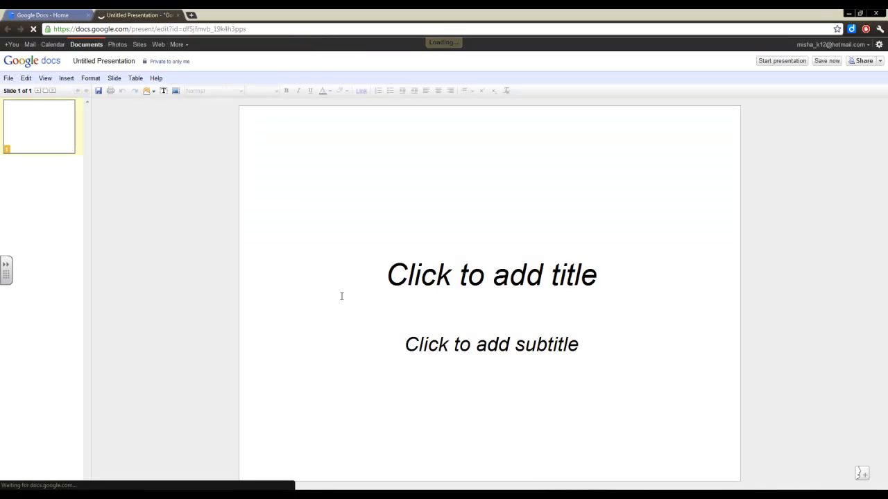
left_click(424, 274)
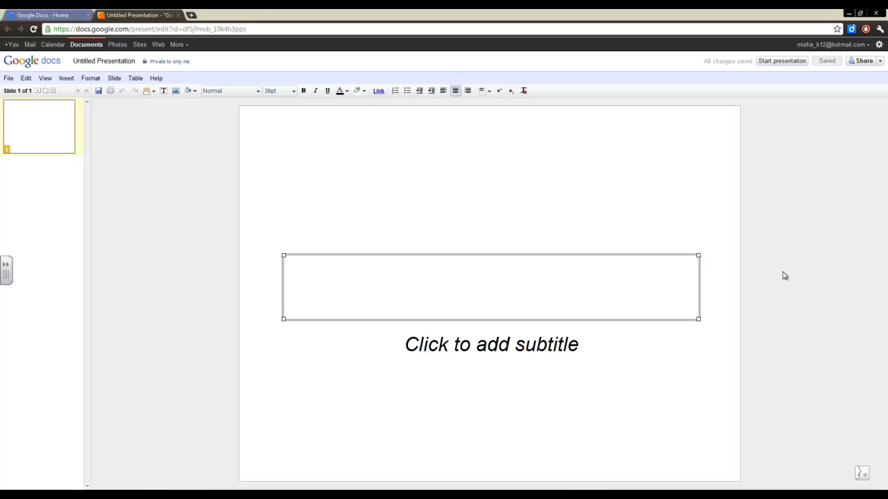
type("P")
key("BackSpace")
type("Goodl")
key("BackSpace")
key("BackSpace")
type("gle Prez")
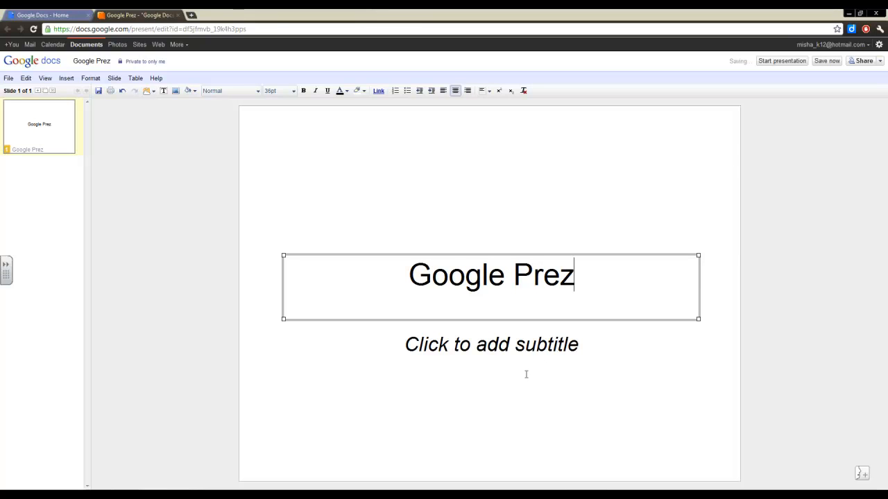
Step: Add the author byline as subtitle, then close the presentation, leaving the page
left_click(547, 355)
type("By Misha")
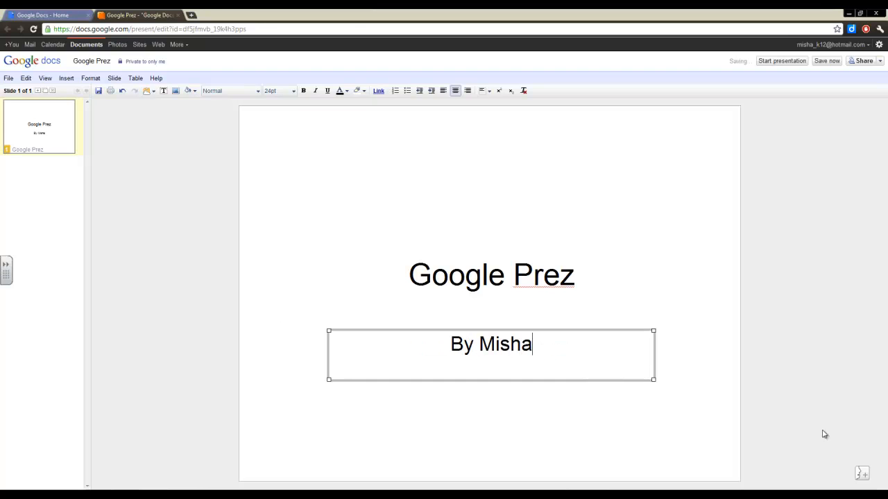
left_click(573, 233)
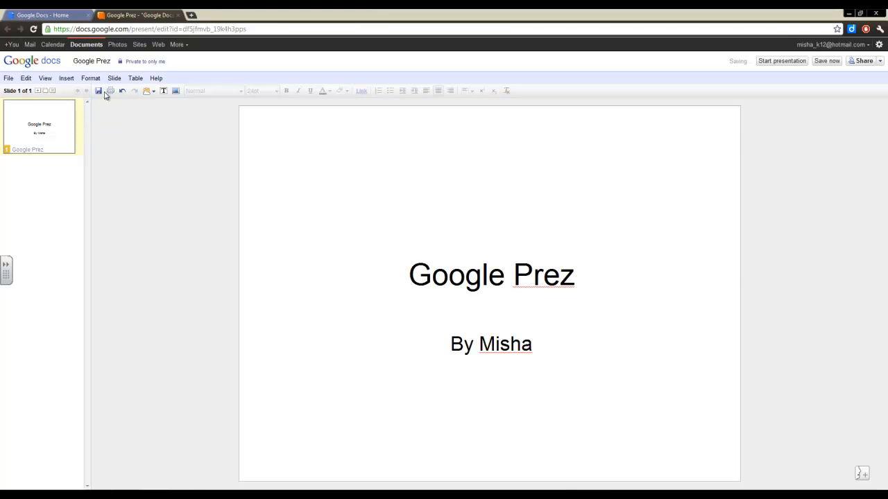
left_click(179, 16)
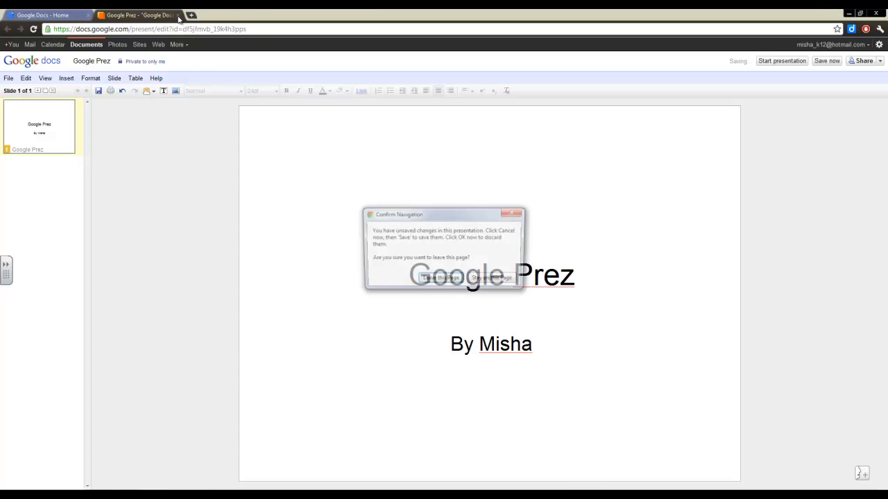
left_click(440, 280)
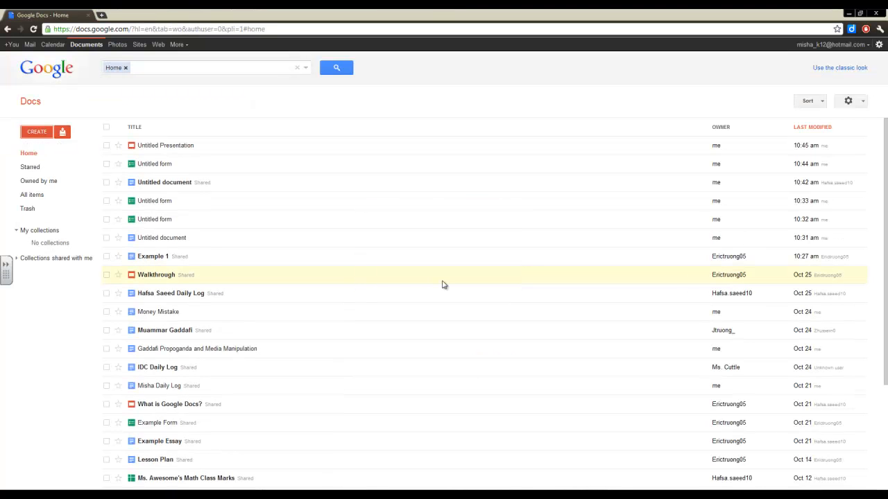
Step: Create a blank spreadsheet, select cell A2, close the unsaved sheet, and reopen the CREATE list
left_click(39, 135)
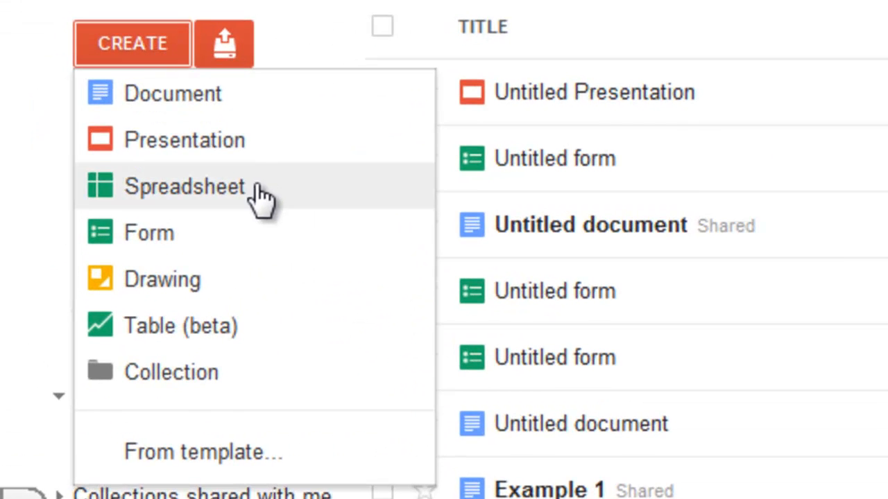
left_click(262, 198)
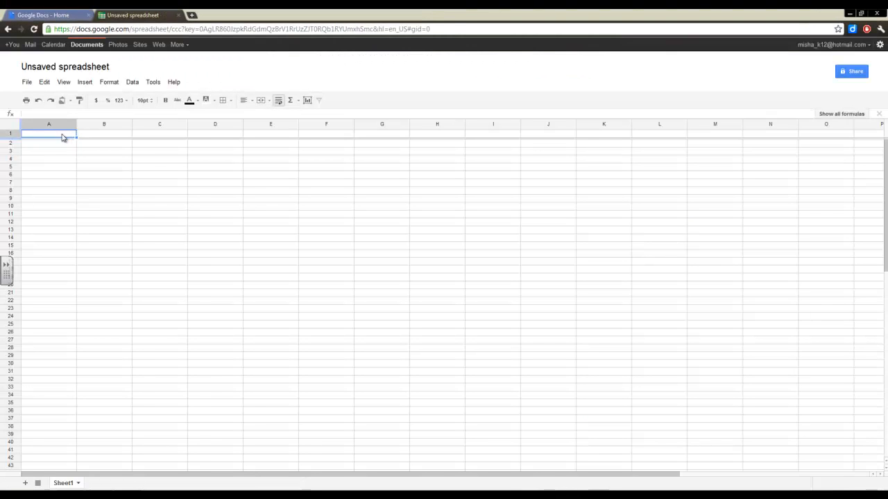
left_click(64, 144)
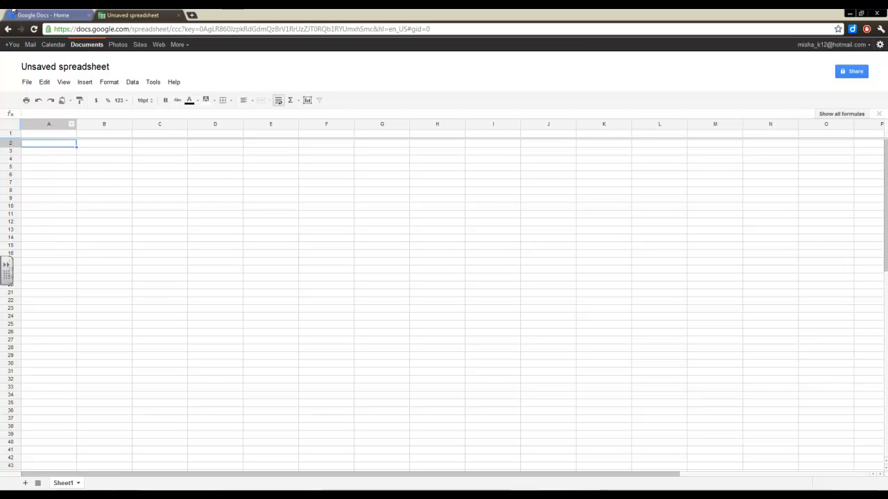
left_click(179, 15)
left_click(89, 70)
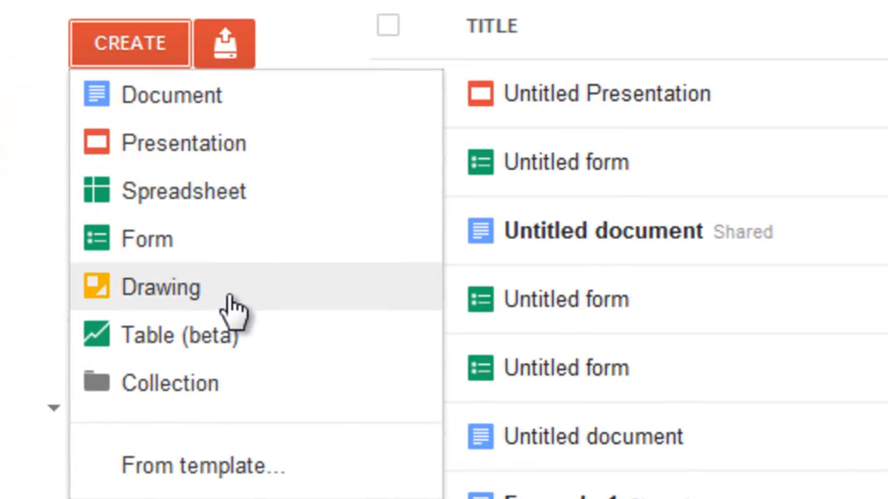
Step: Start a new drawing and dismiss the new-look notice
left_click(251, 283)
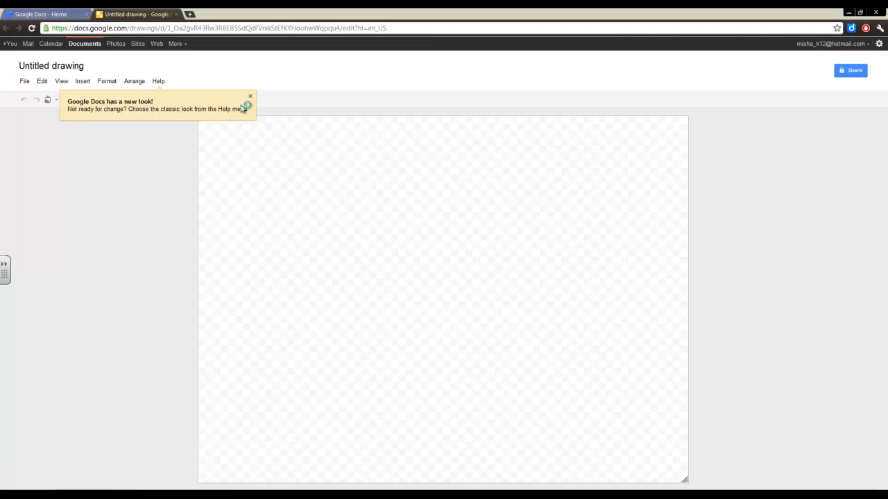
left_click(252, 96)
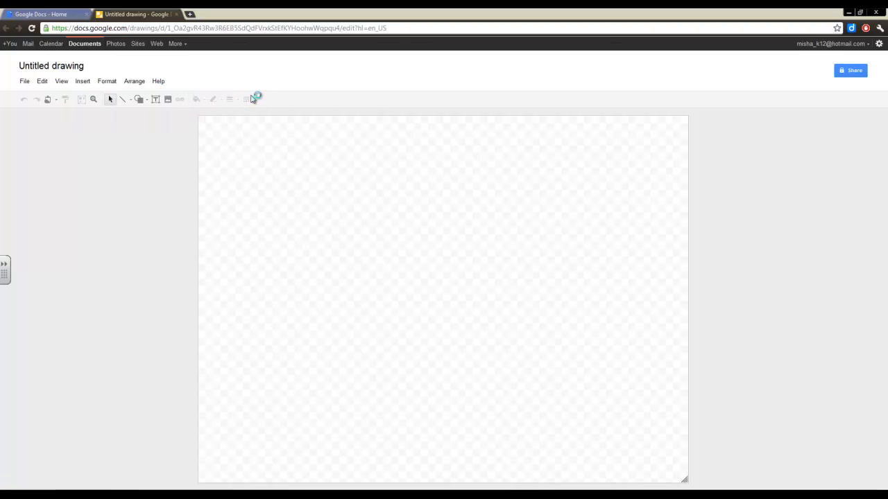
left_click_drag(262, 159, 388, 294)
Step: Draw two crossing straight lines and colour the second one light red
left_click(122, 99)
left_click_drag(316, 223, 571, 382)
left_click_drag(557, 280, 444, 370)
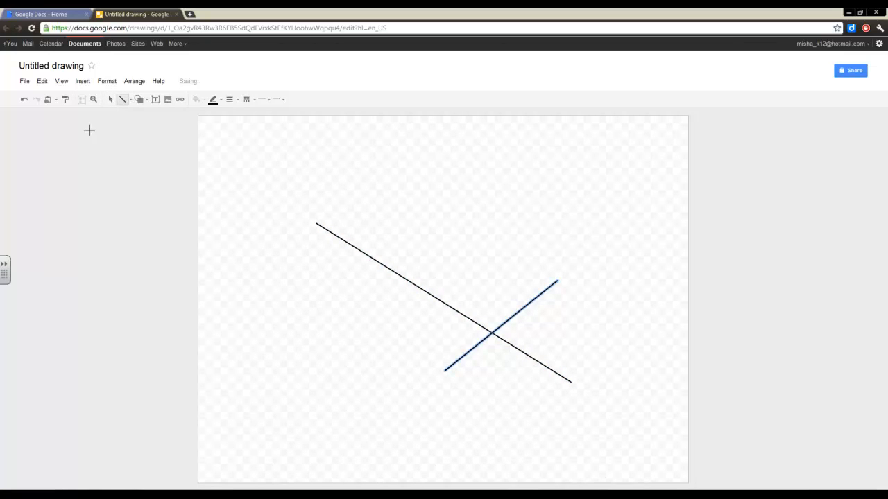
left_click(213, 99)
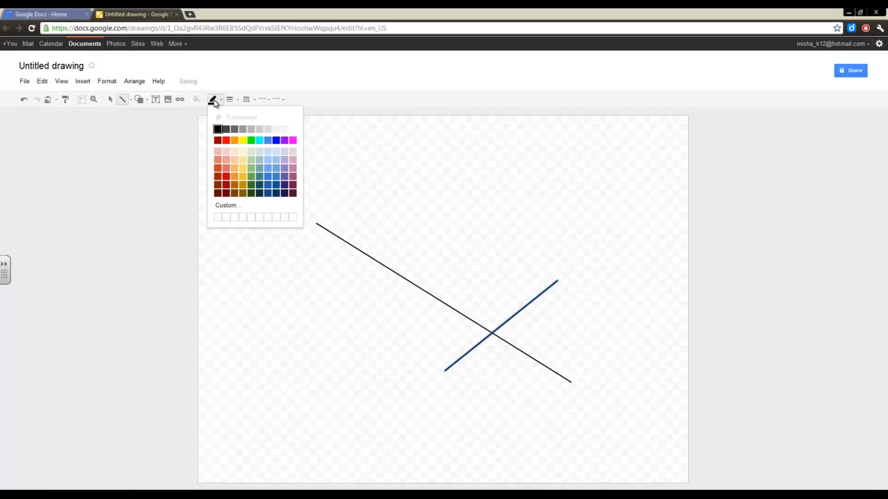
left_click(226, 168)
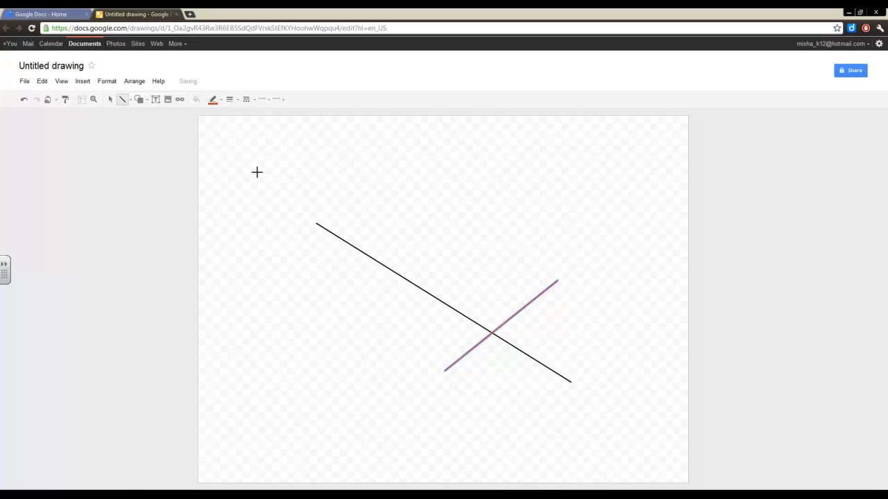